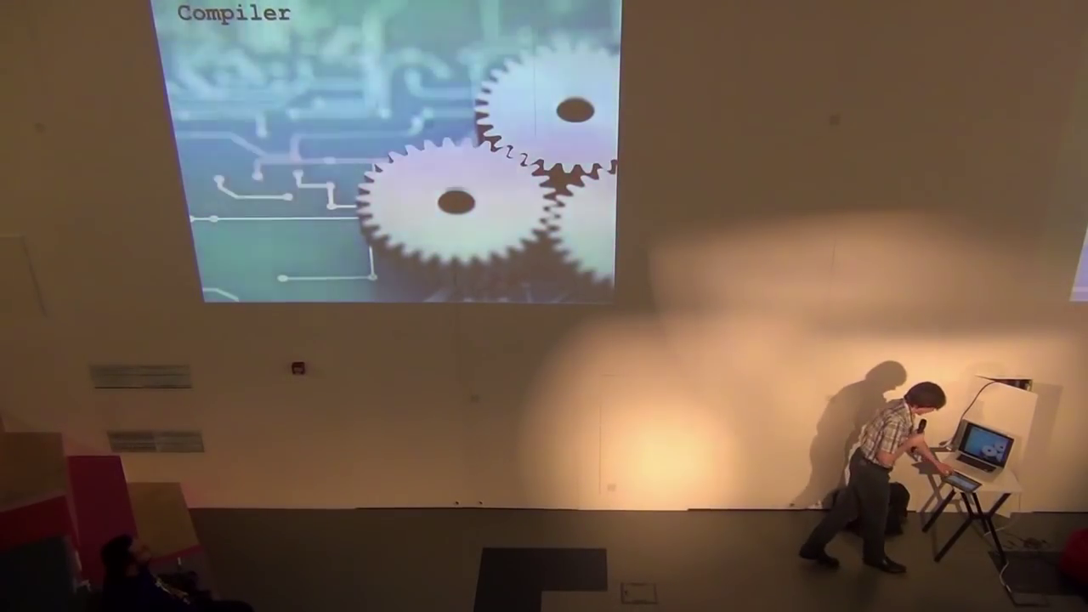
Step: Reveal the next bullet, the one about the lexer
key("Right")
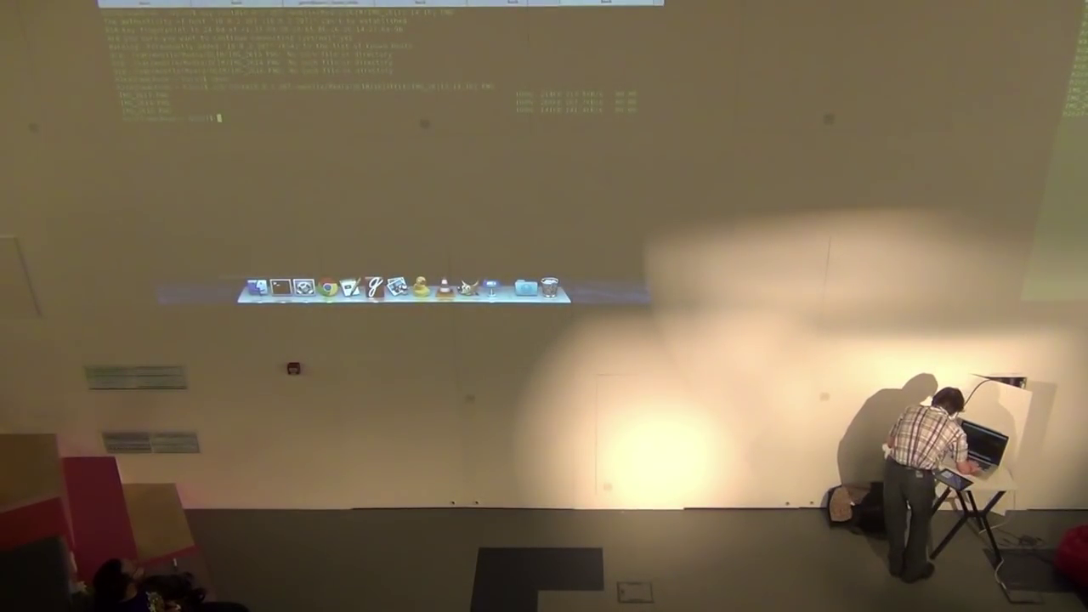
type("-r")
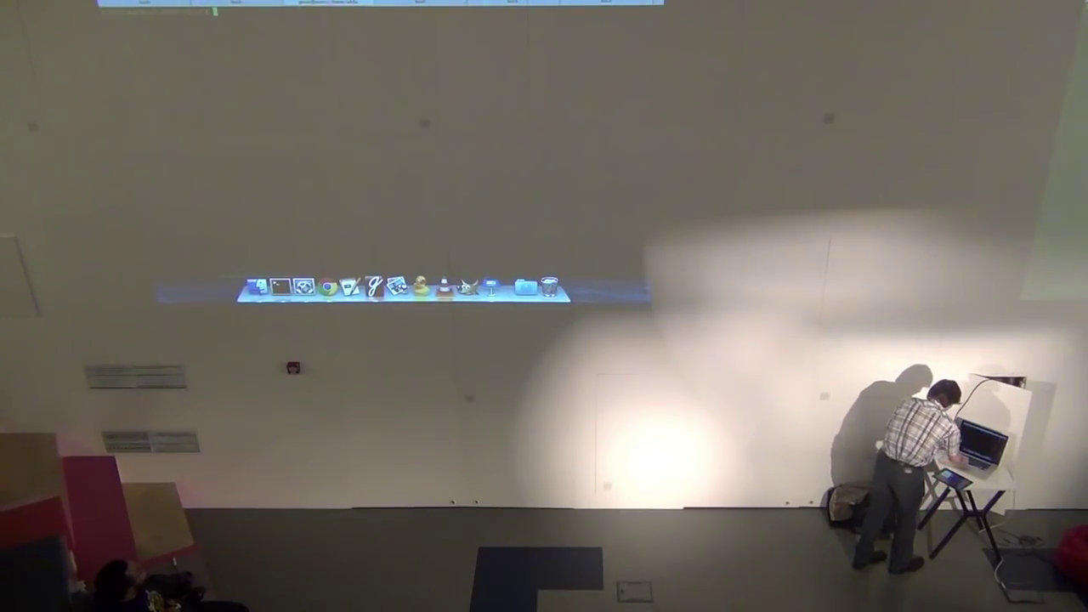
type("l")
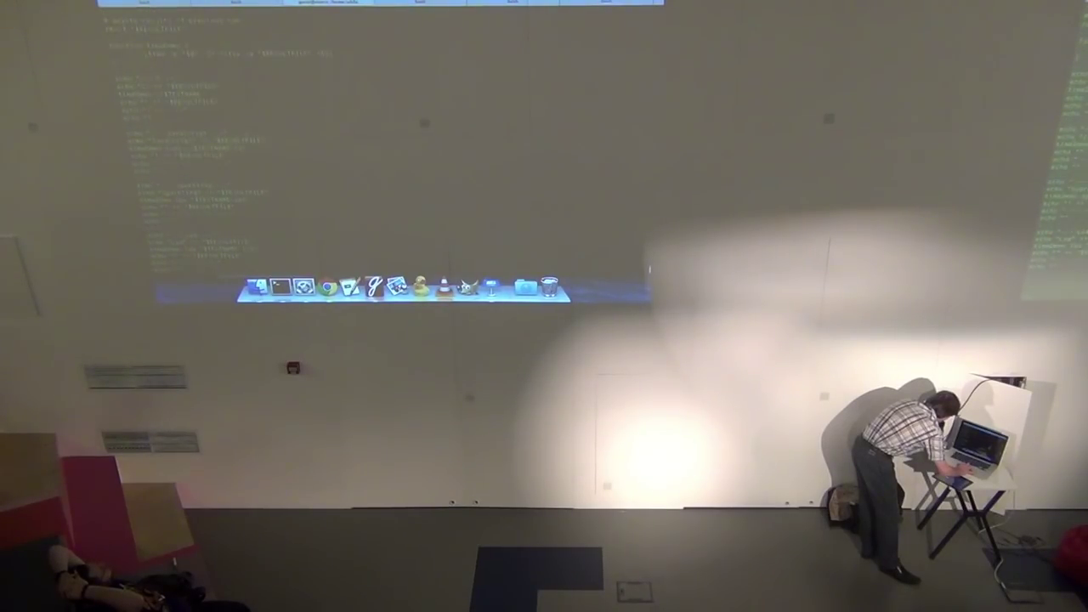
scroll(340, 153, "down", 3)
scroll(340, 153, "down", 3)
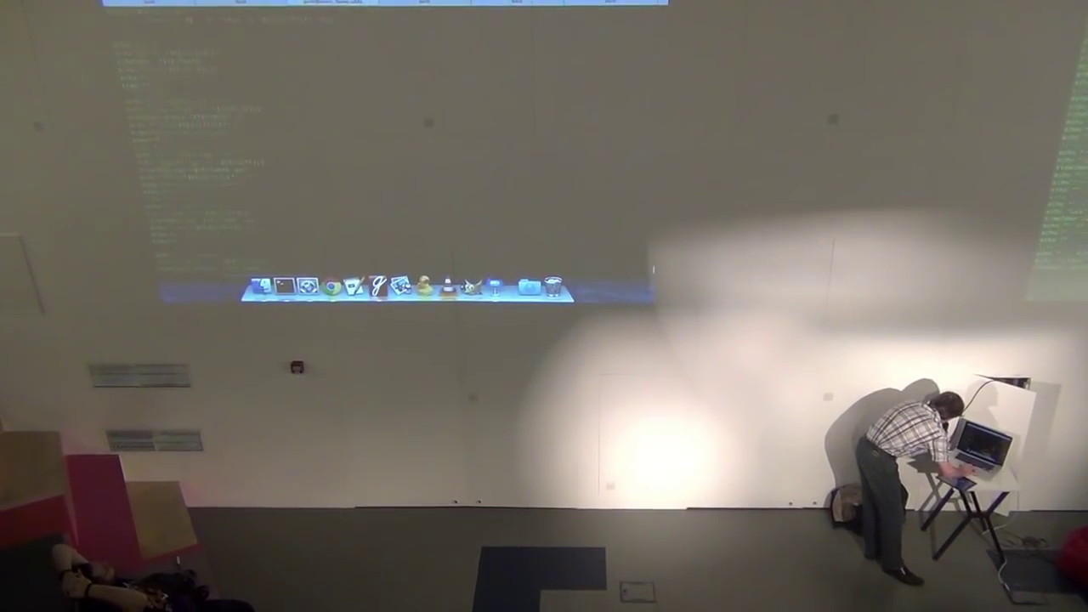
scroll(340, 153, "down", 3)
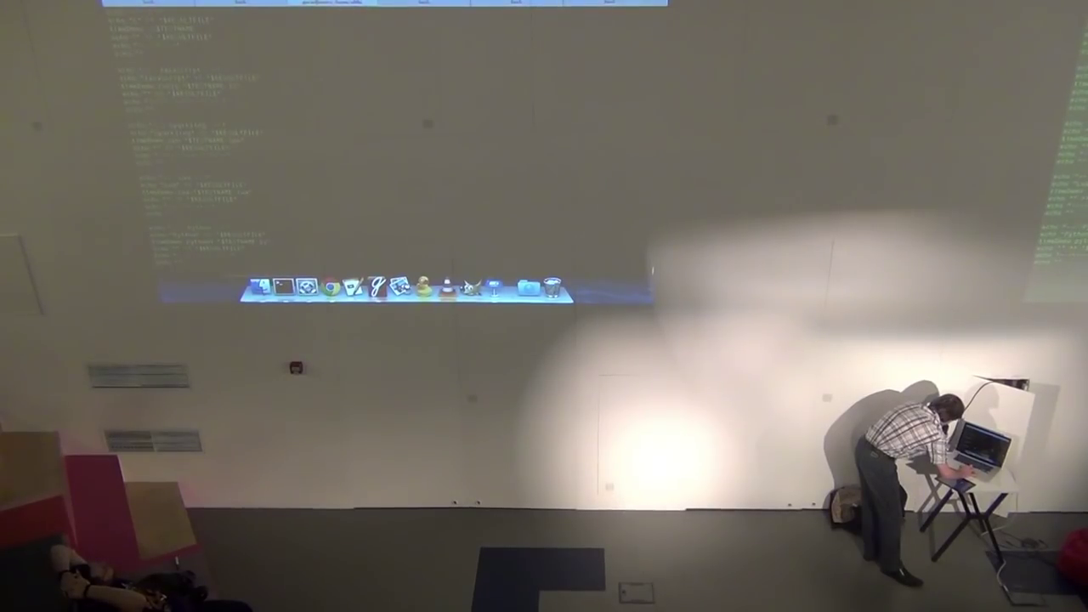
scroll(340, 153, "down", 2)
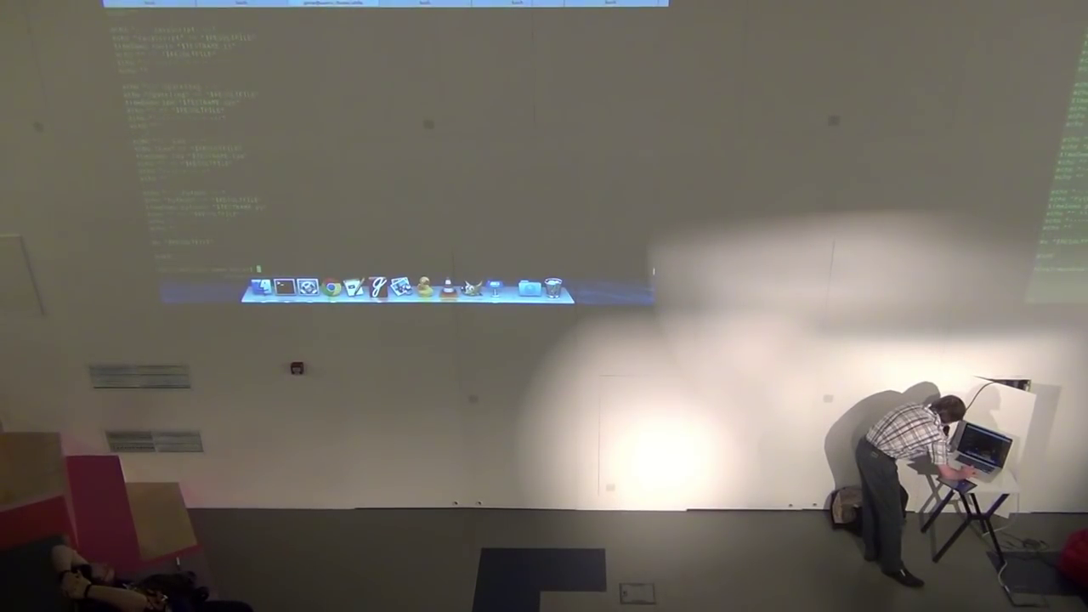
scroll(340, 153, "up", 5)
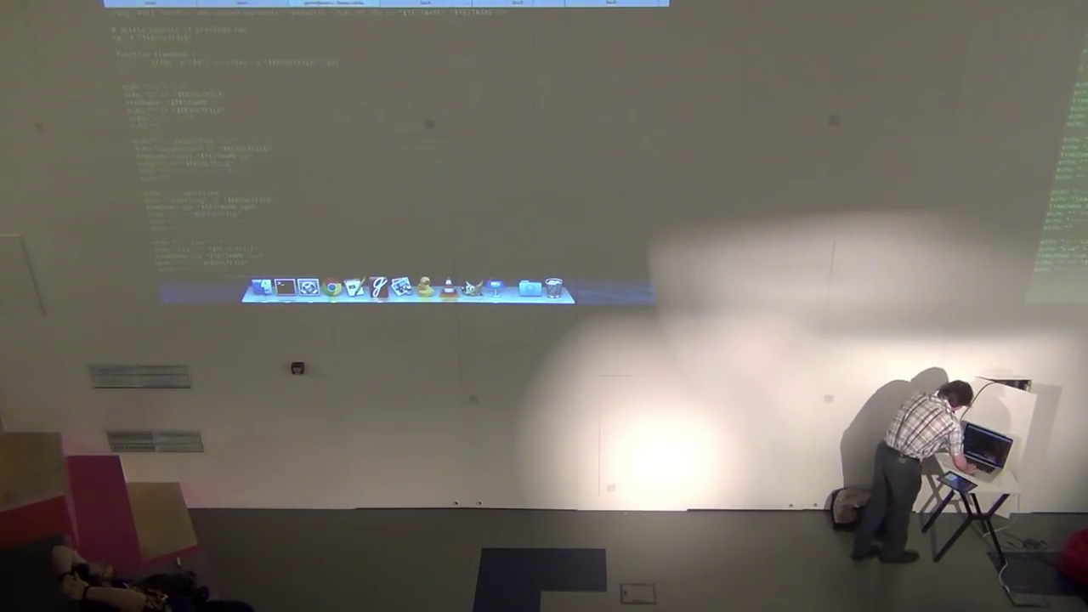
scroll(340, 153, "down", 5)
scroll(340, 153, "down", 3)
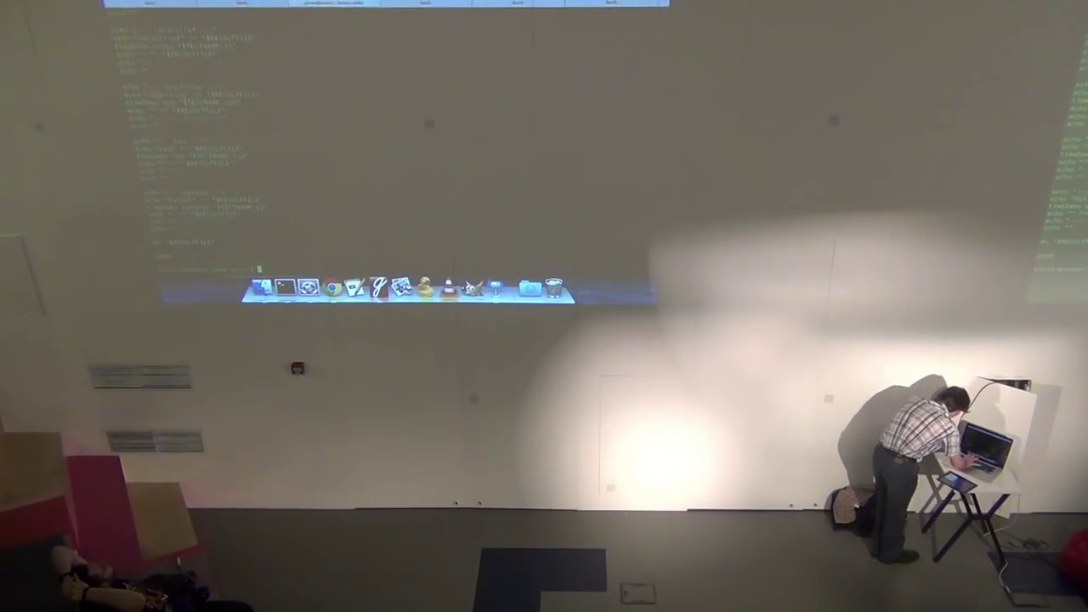
key("ctrl+l")
type("ls")
key("Return")
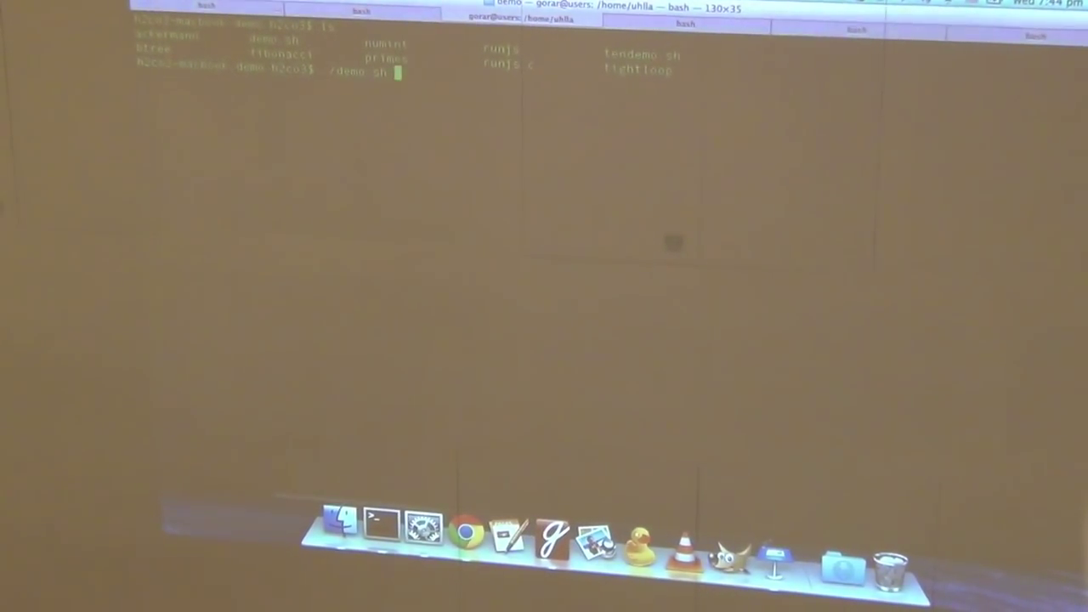
type("btree")
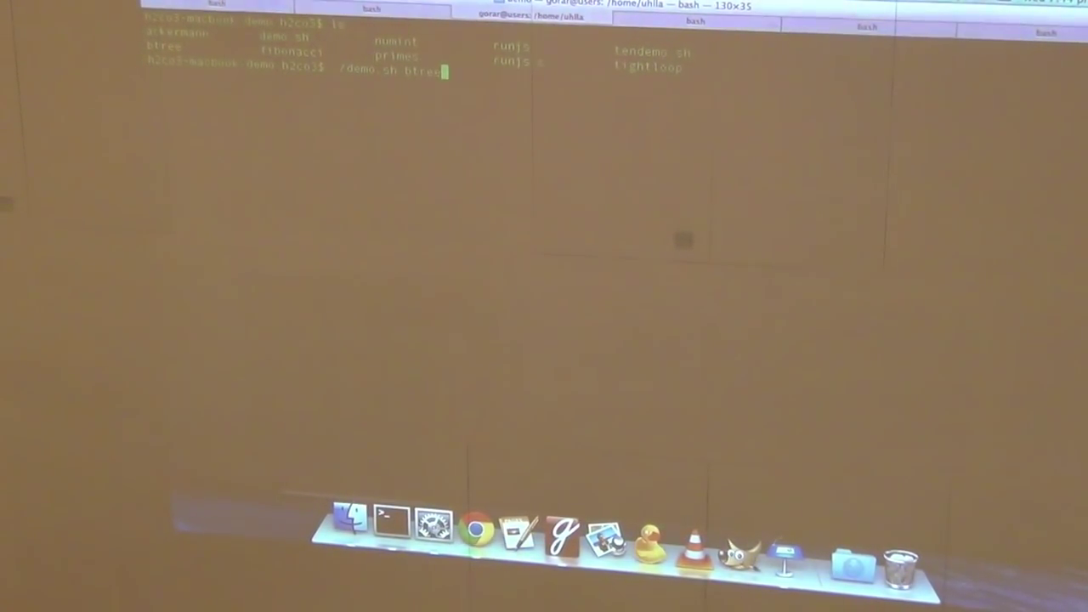
key("Return")
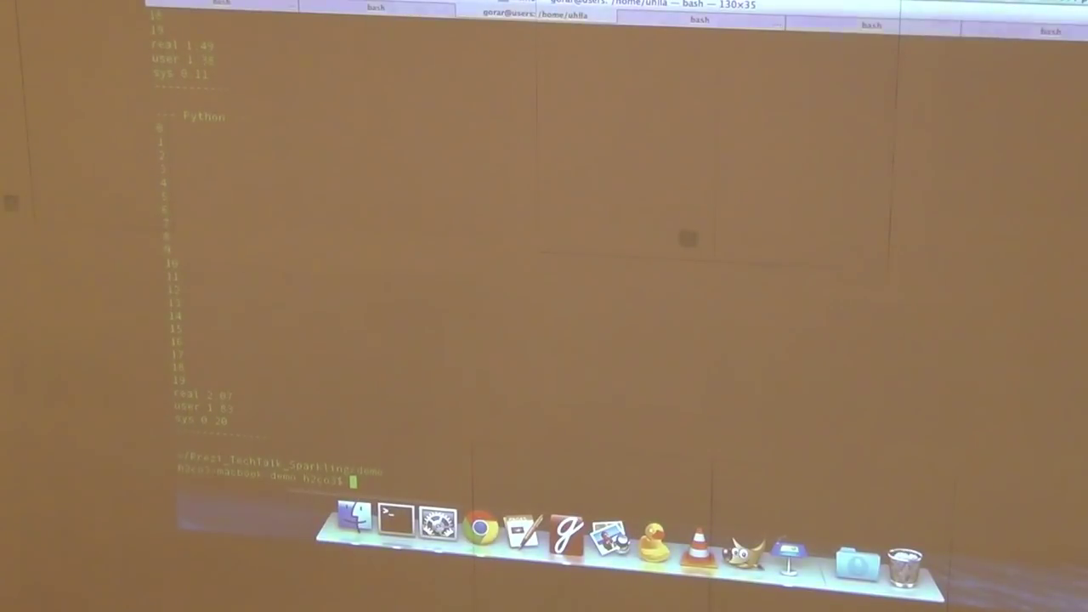
scroll(340, 255, "up", 5)
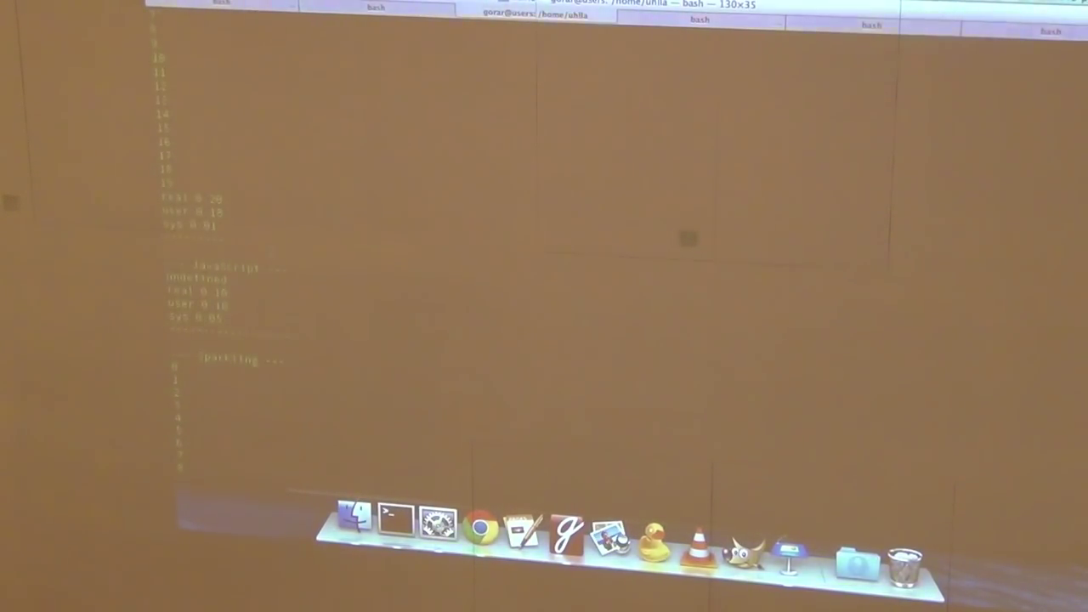
scroll(425, 255, "up", 5)
scroll(425, 255, "up", 3)
scroll(425, 255, "down", 4)
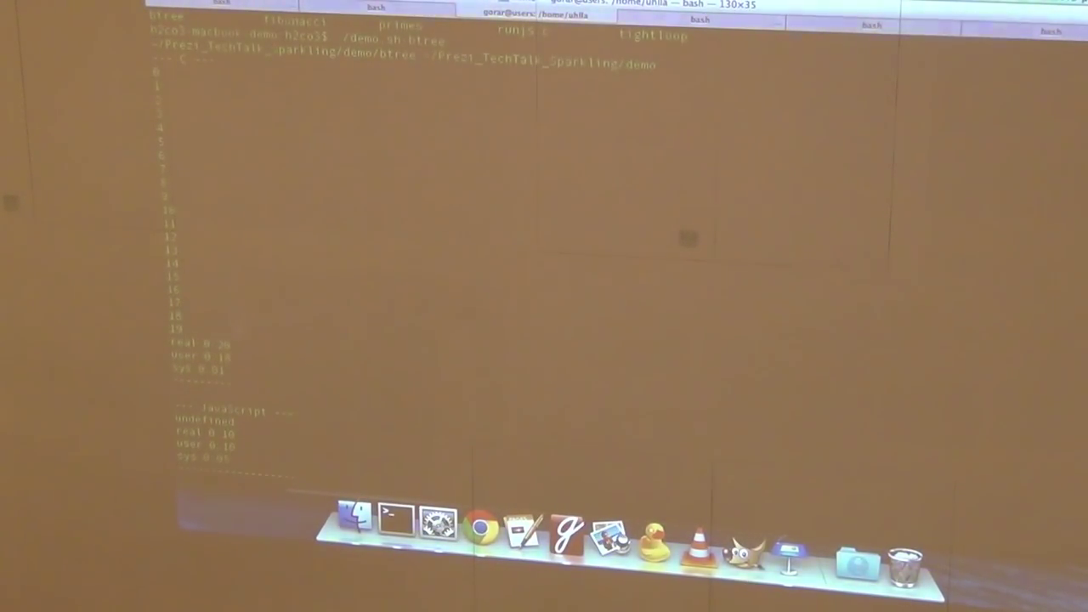
scroll(544, 255, "down", 3)
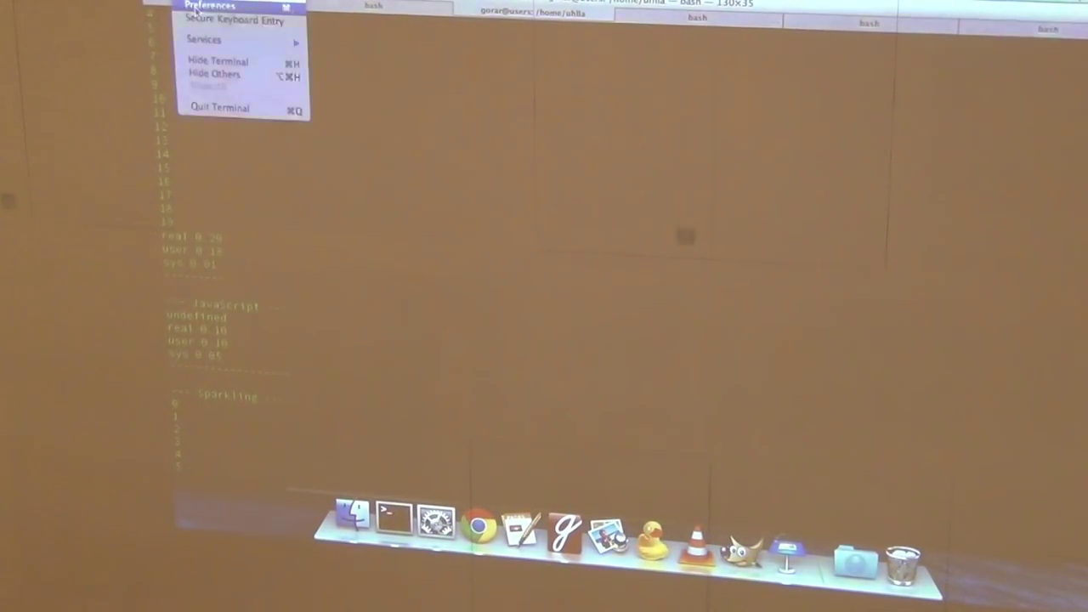
Step: Enlarge the Terminal profile's Andale Mono text to 24 pt, briefly trying 36 pt
left_click(221, 5)
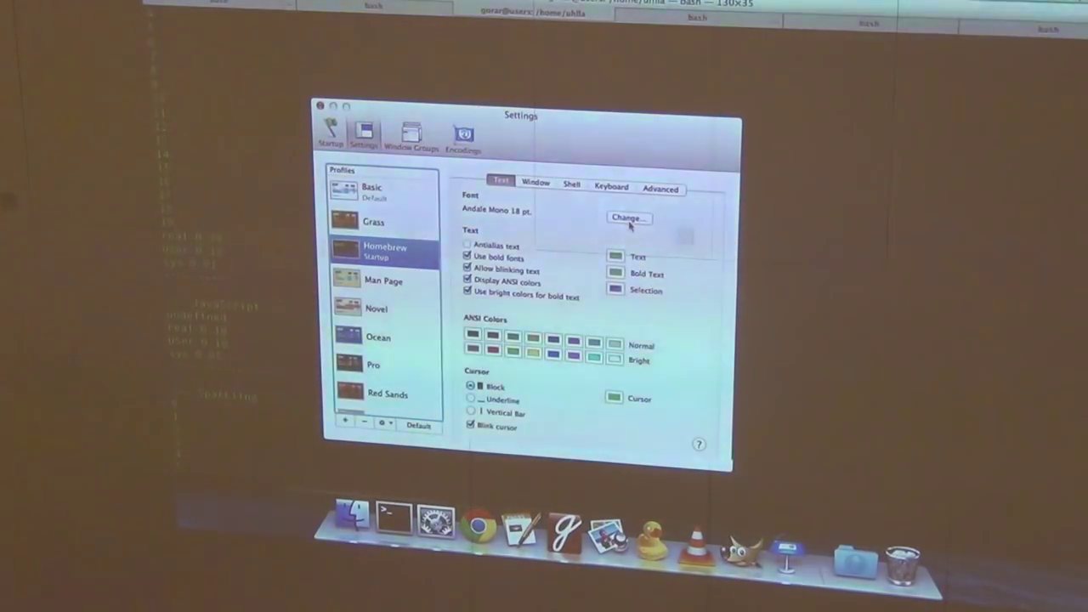
left_click(628, 218)
scroll(728, 244, "down", 3)
left_click(719, 190)
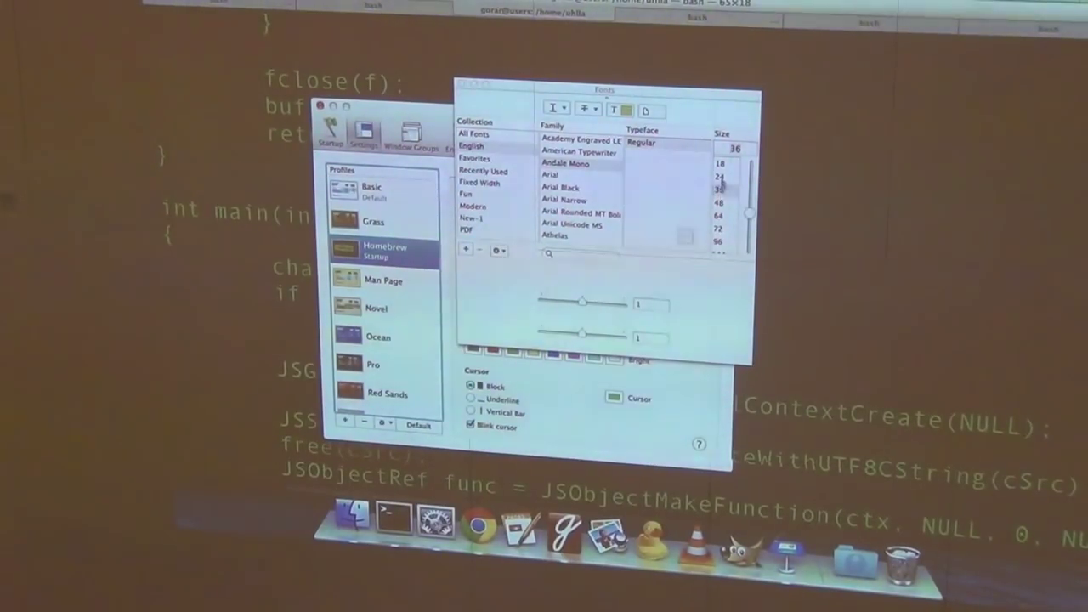
left_click(722, 176)
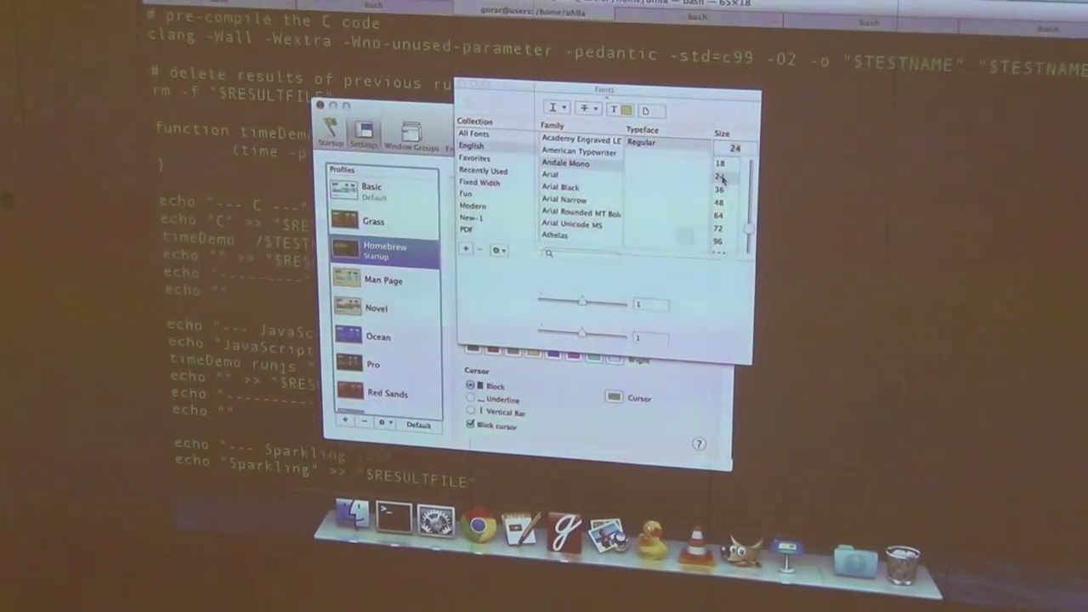
left_click(460, 83)
left_click(319, 104)
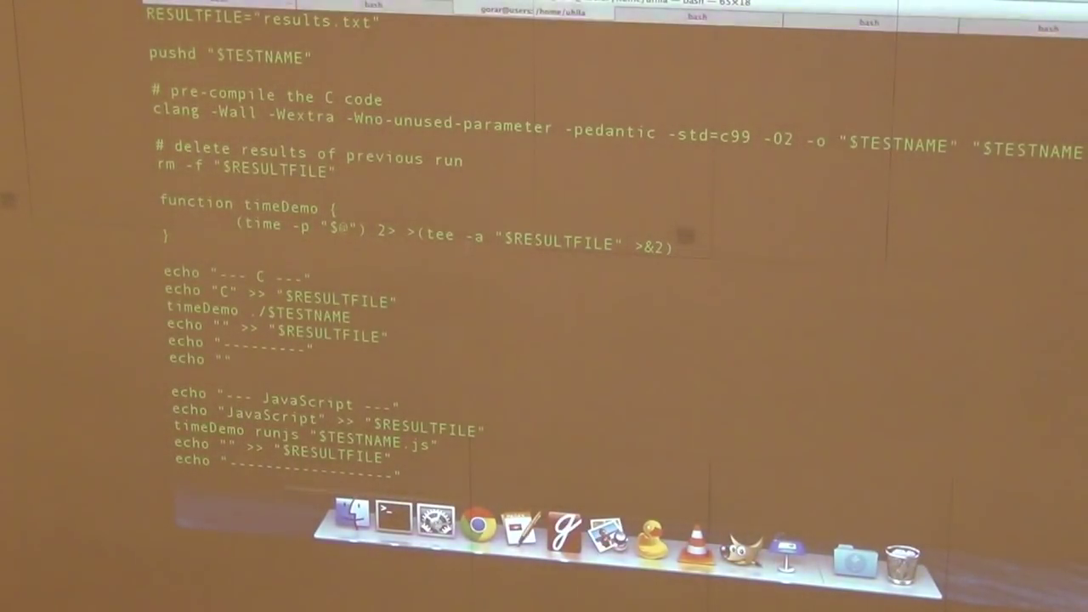
scroll(544, 255, "down", 3)
scroll(544, 255, "down", 2)
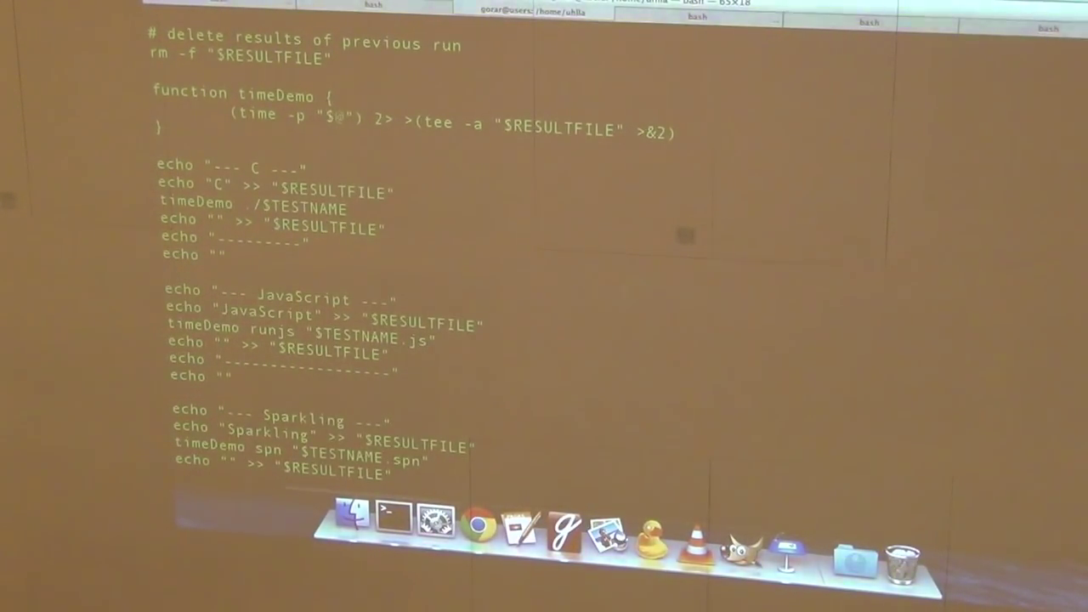
scroll(544, 255, "down", 5)
scroll(544, 255, "down", 10)
scroll(544, 255, "up", 1)
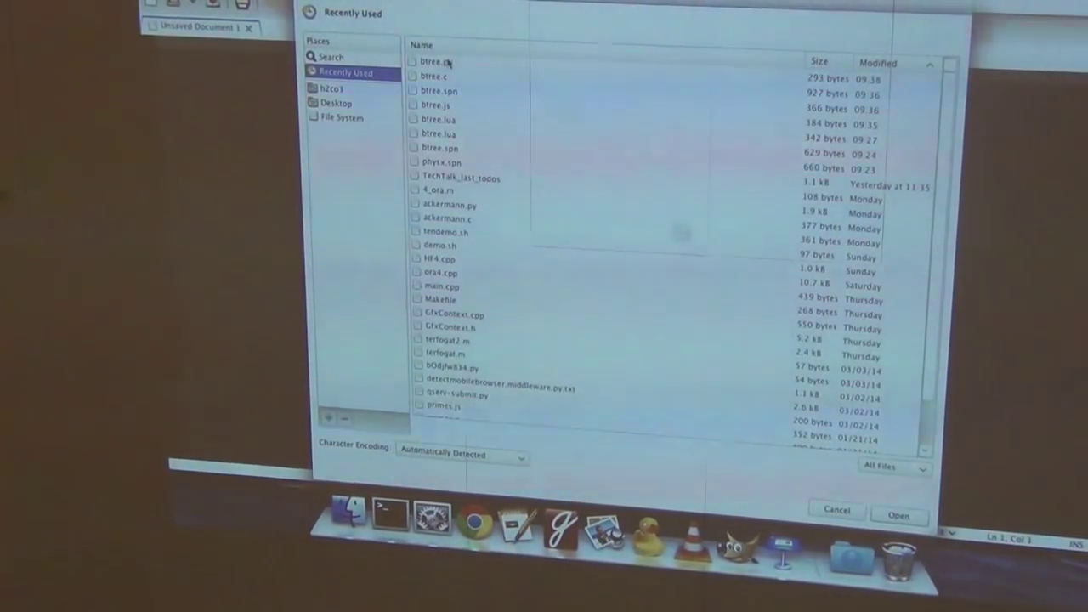
Step: Open btree.py, btree.c, btree.spn, btree.js and btree.lua, caret in range(20) on line 18
left_click(447, 66)
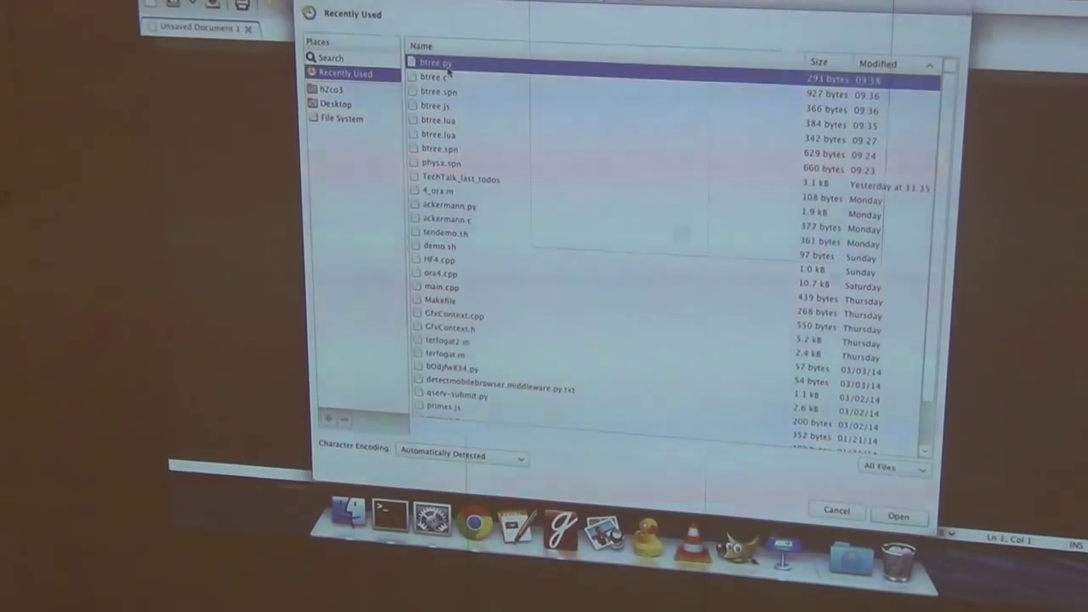
key("shift+Down")
key("shift+Down")
key("shift+Down")
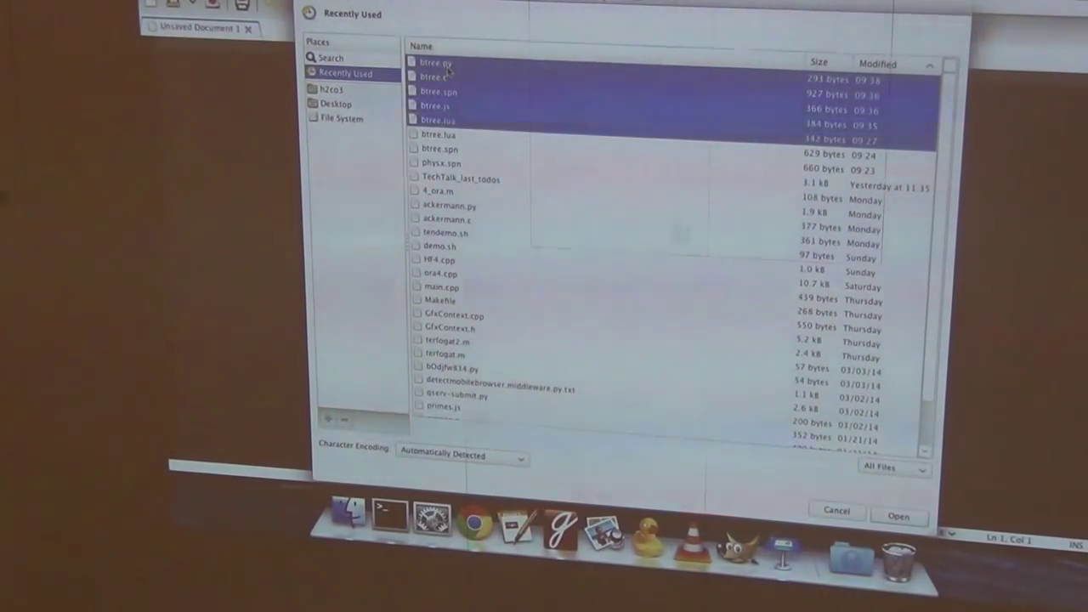
key("Return")
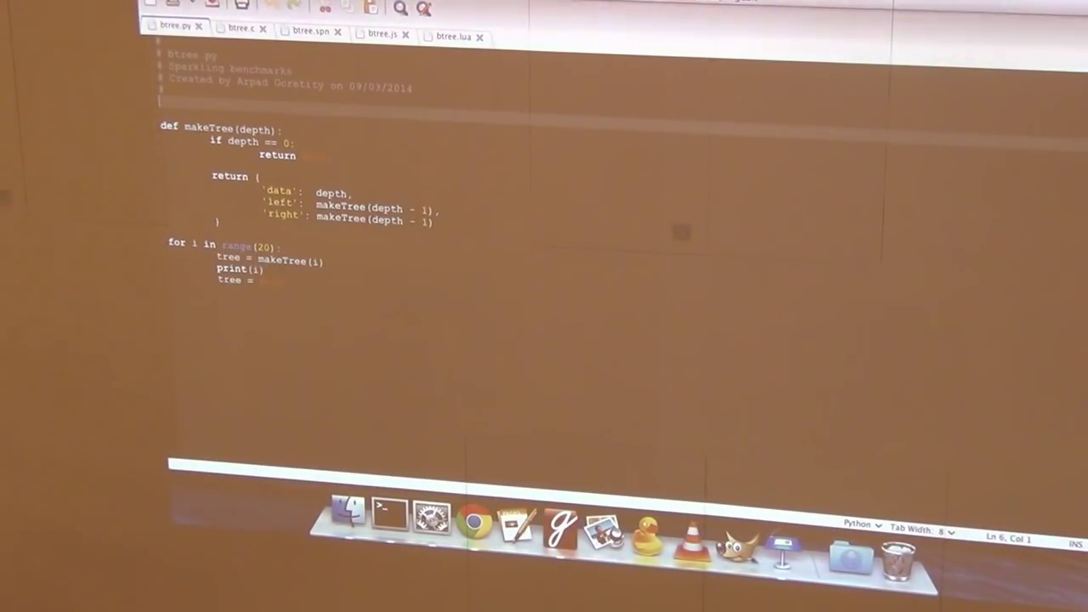
left_click(259, 246)
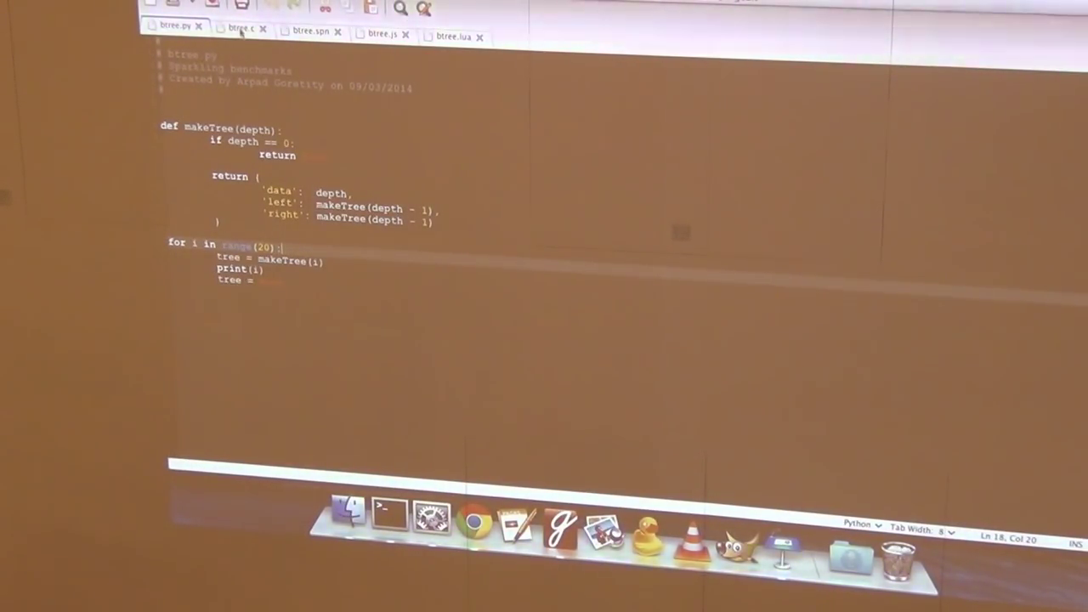
Step: Show btree.c and walk through make_node, make_tree and main to the file's end
key("ctrl+alt+Page_Down")
scroll(681, 232, "down", 1)
scroll(681, 232, "down", 4)
scroll(681, 232, "up", 4)
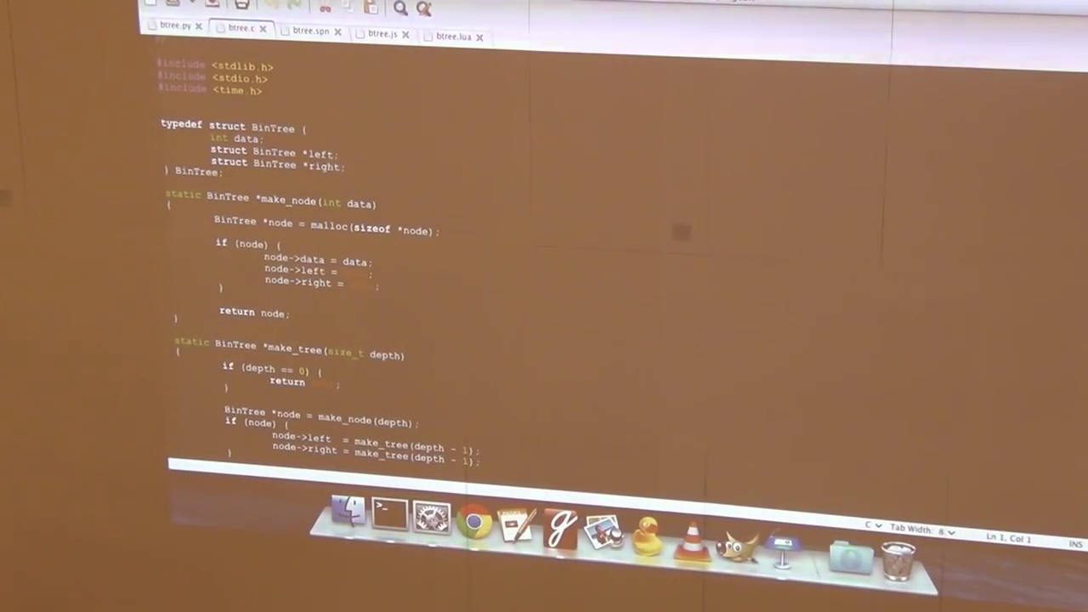
scroll(680, 232, "down", 4)
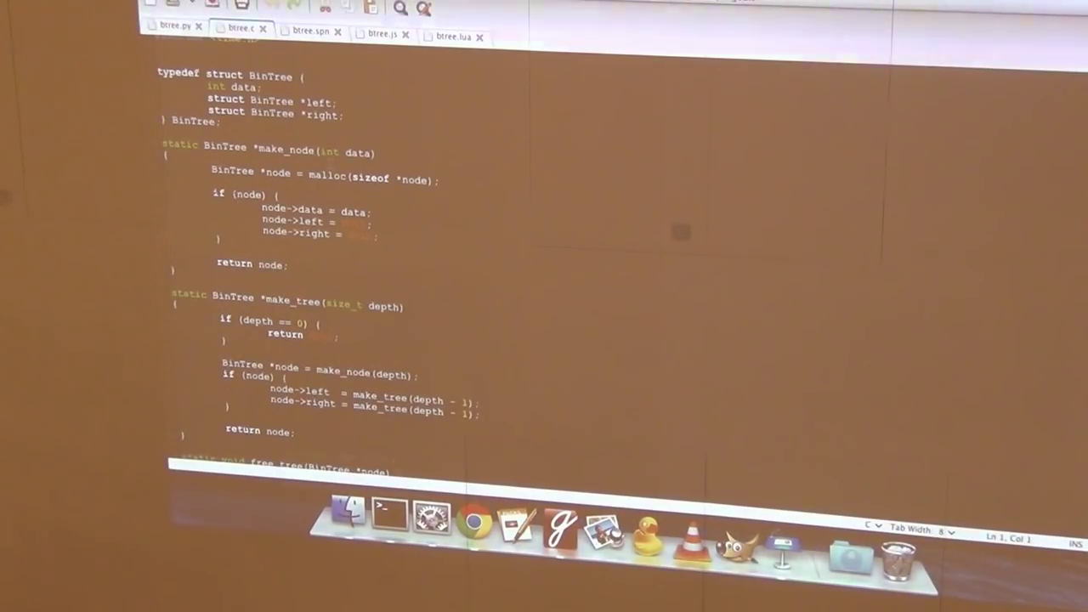
scroll(366, 255, "down", 4)
left_click(365, 186)
left_click(681, 232)
scroll(681, 232, "down", 4)
key("Down")
key("Down")
key("Down")
scroll(681, 232, "down", 4)
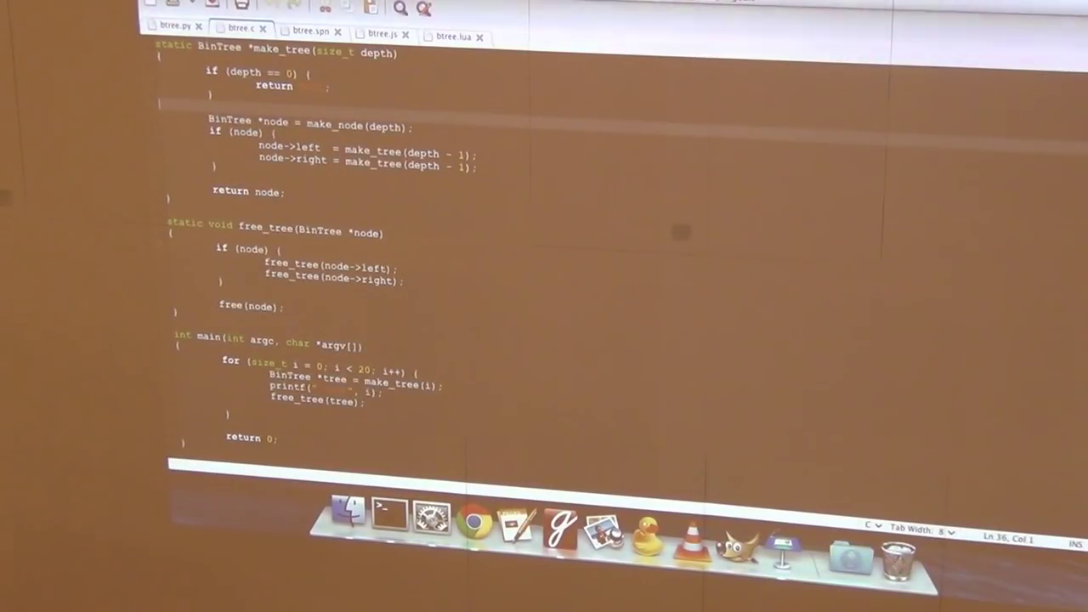
key("Down")
key("Down")
key("Down")
key("Down")
key("Down")
key("Down")
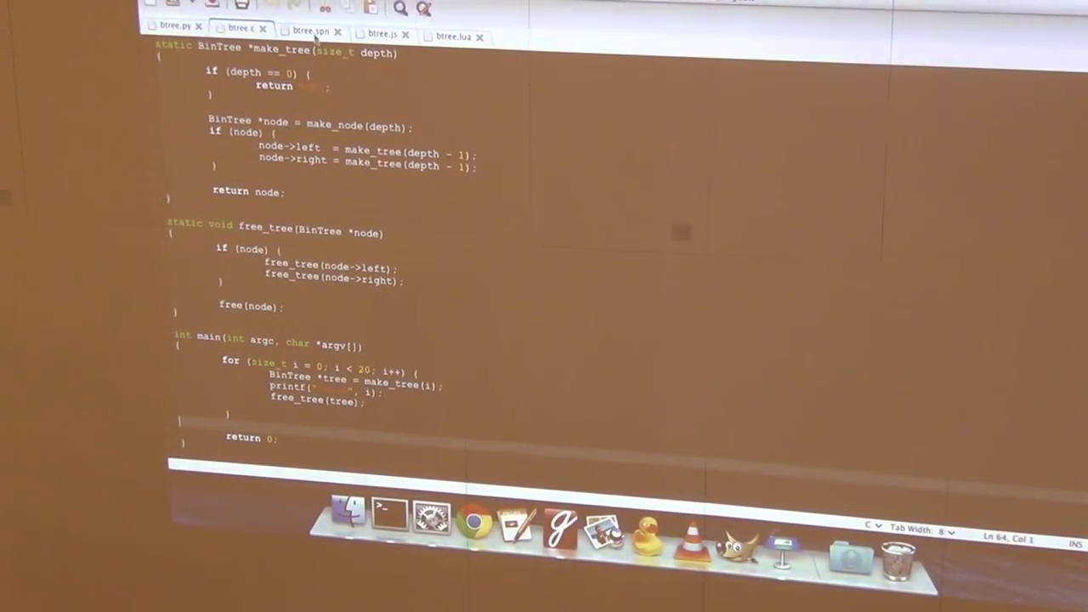
Step: Show btree.spn, then btree.js past its header comment, then btree.lua
key("ctrl+alt+Page_Down")
key("Down")
key("Down")
key("Down")
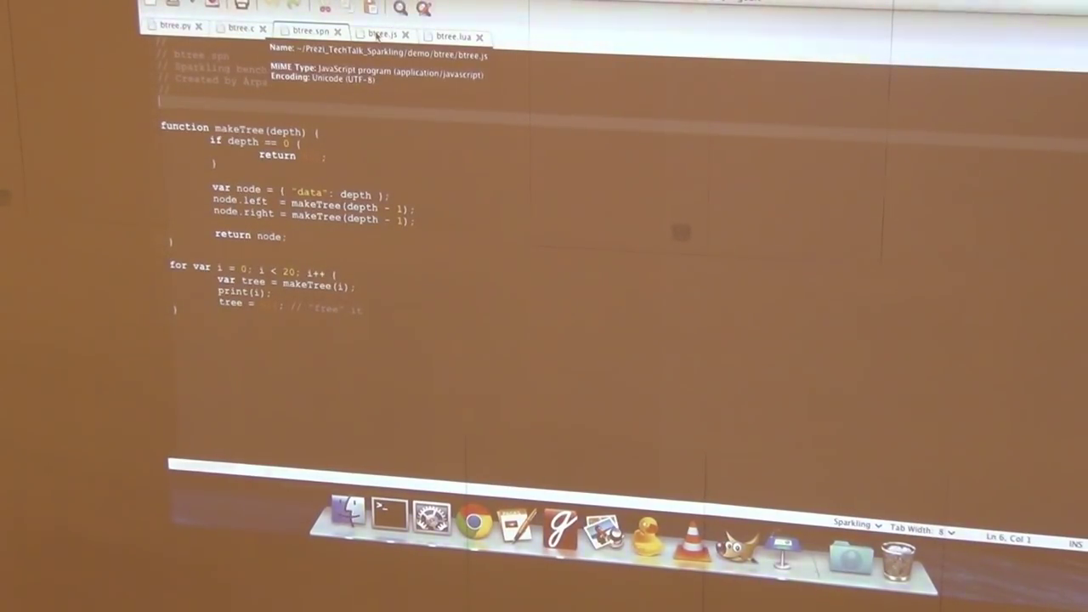
left_click(377, 35)
key("Down")
key("Down")
key("Down")
key("Down")
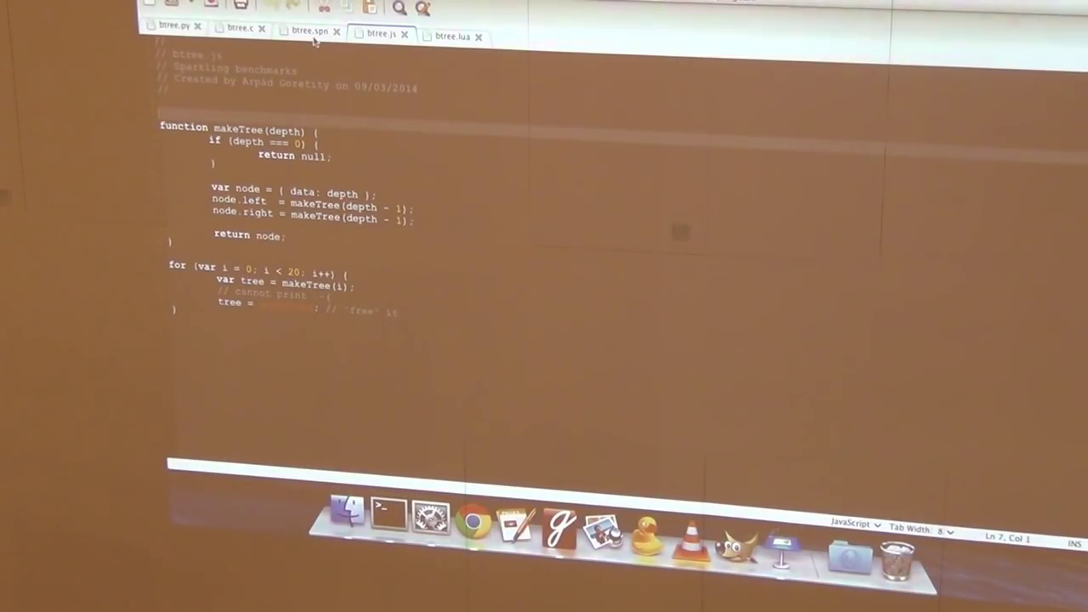
left_click(451, 36)
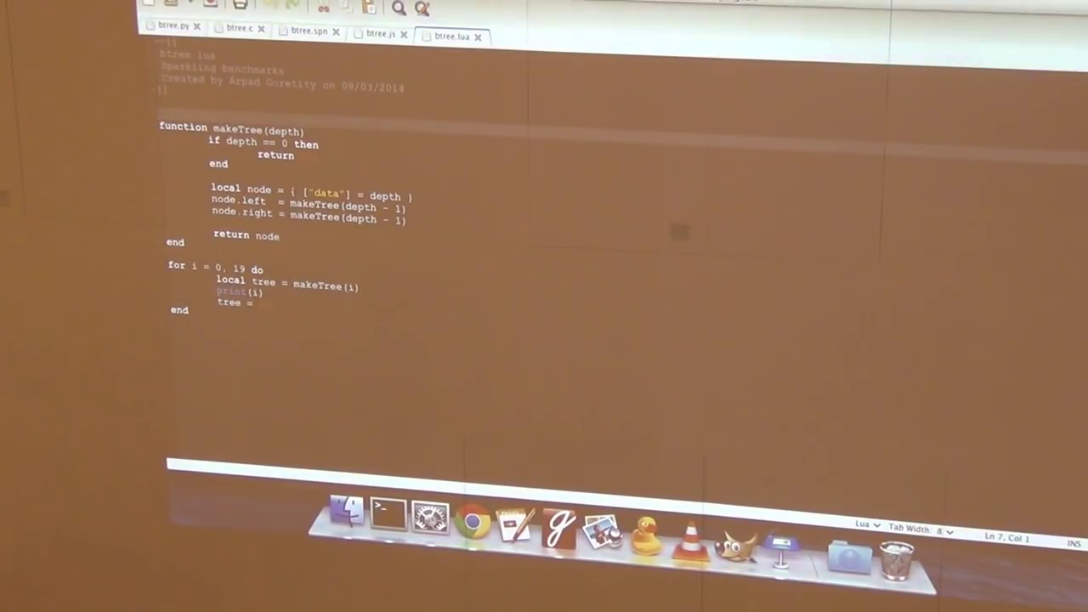
Step: Switch from gedit back to the Keynote presentation with Cmd+Tab
key("super+Tab")
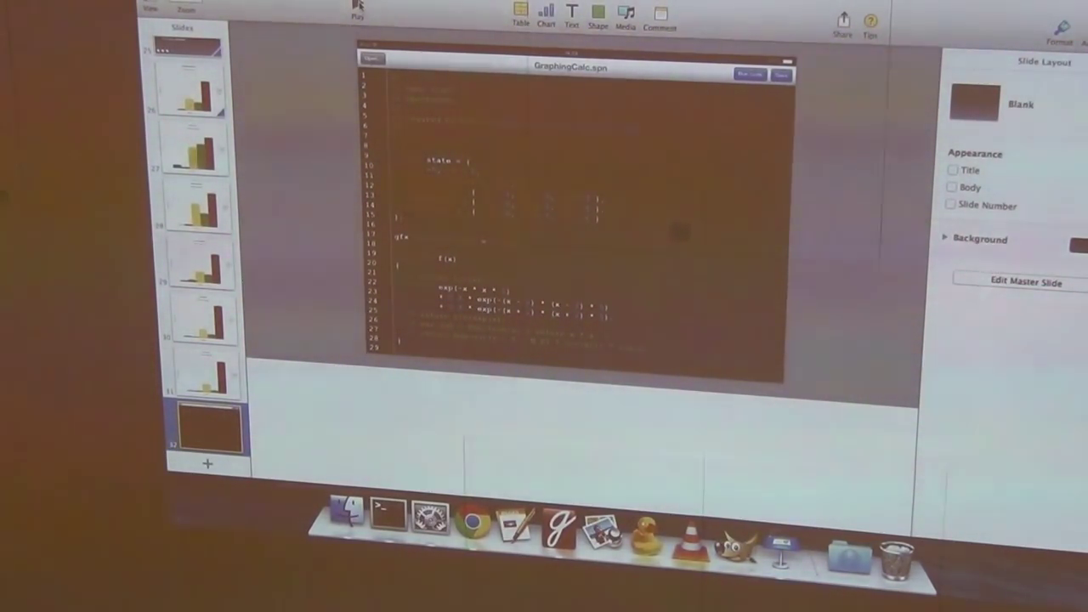
Step: Play the slideshow through the GraphingCalc.spn renderFunction code to its plotted graph
left_click(357, 7)
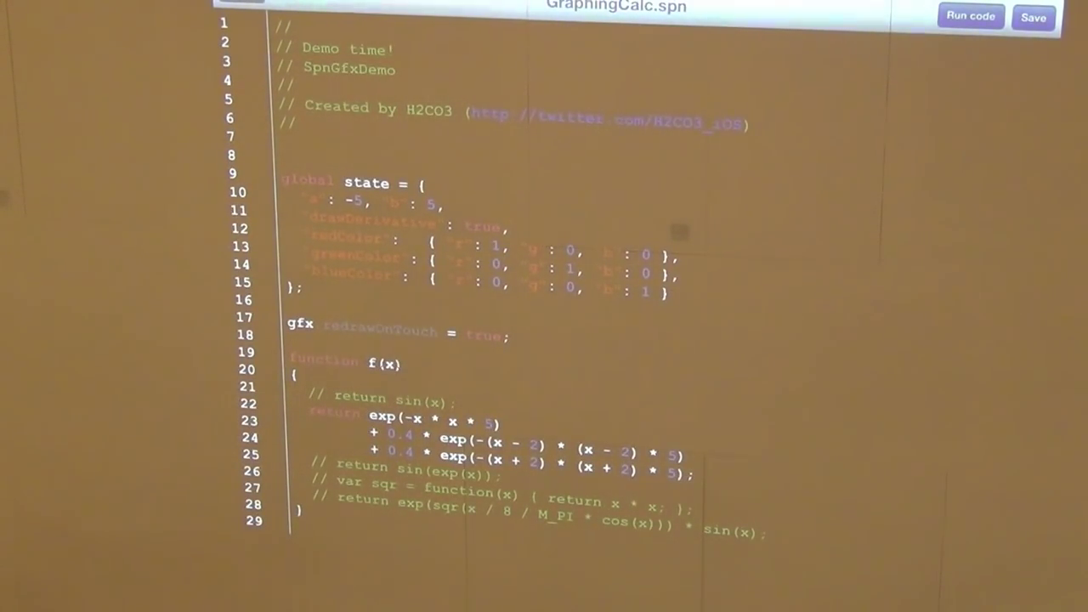
key("Right")
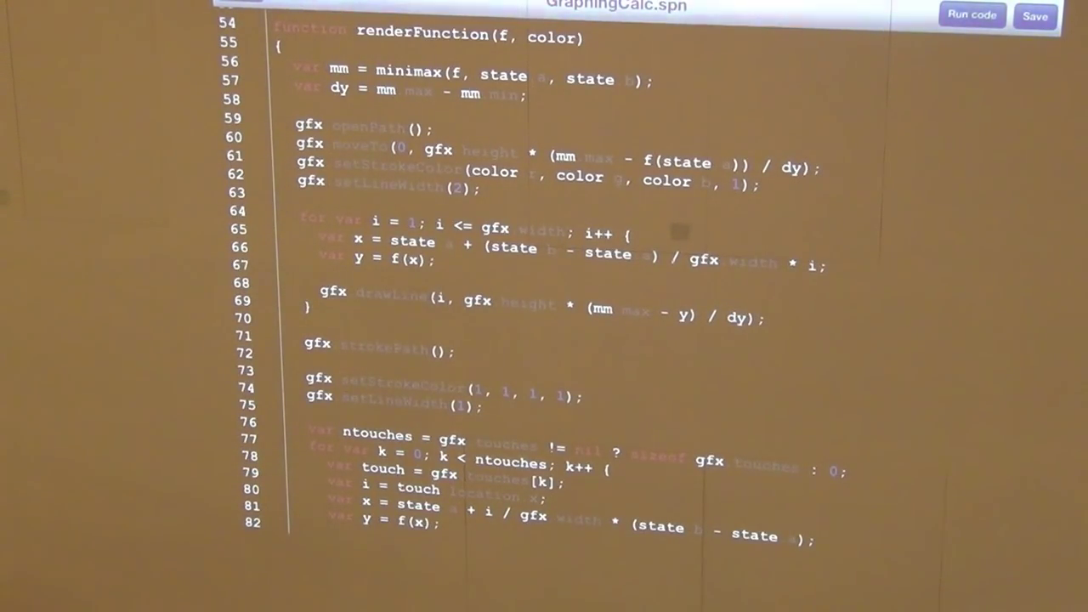
left_click(971, 15)
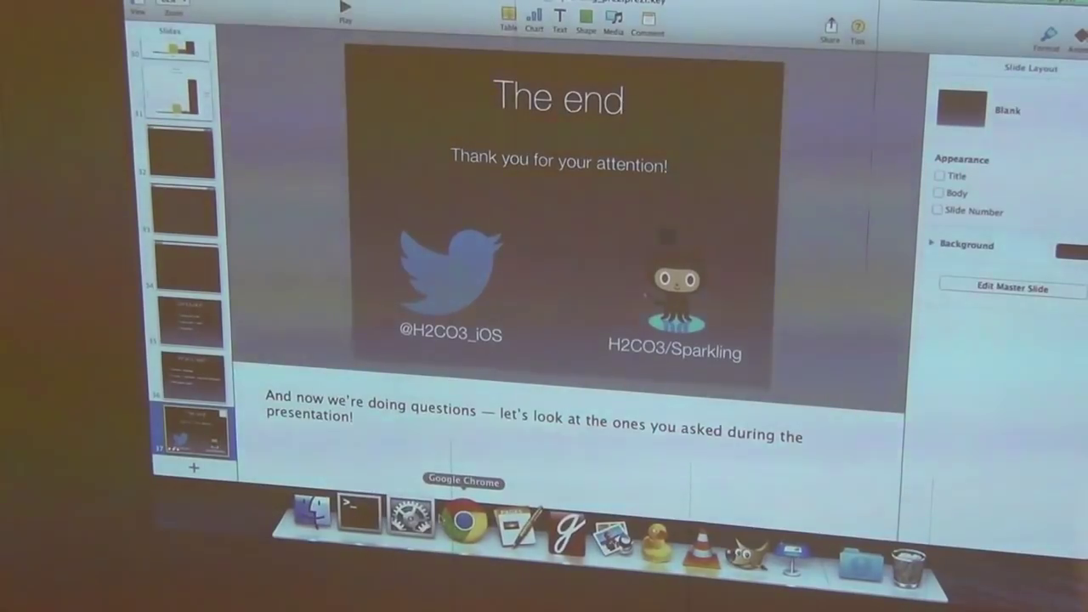
Step: Bring Google Chrome to the front from its Dock icon
left_click(444, 521)
type("77.111.97.114")
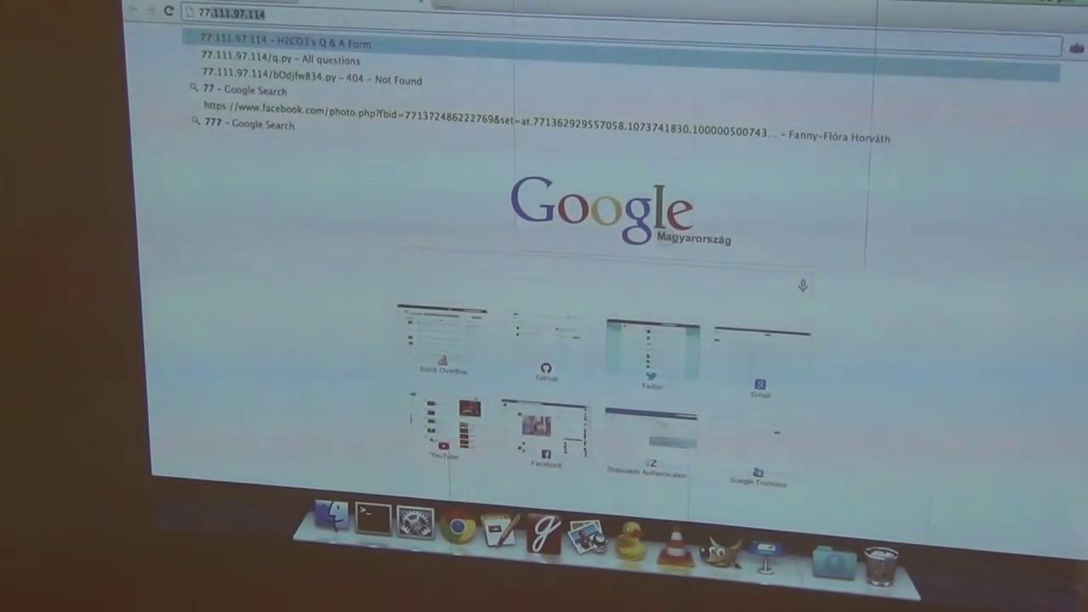
Step: Load the suggested q.py audience questions page and dismiss its right-click menu
key("Down")
key("Return")
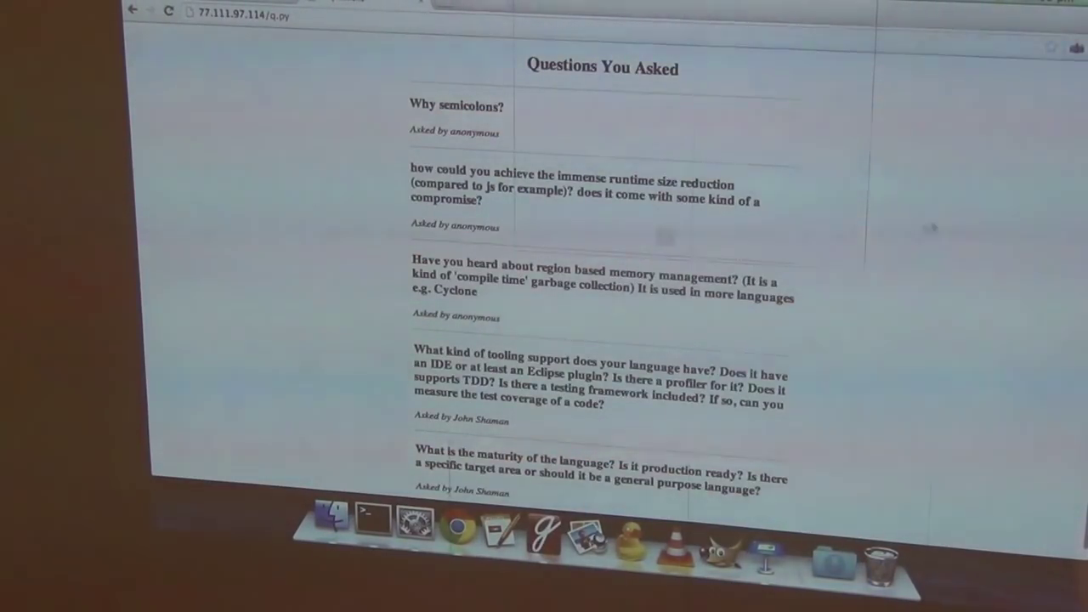
right_click(916, 231)
left_click(943, 313)
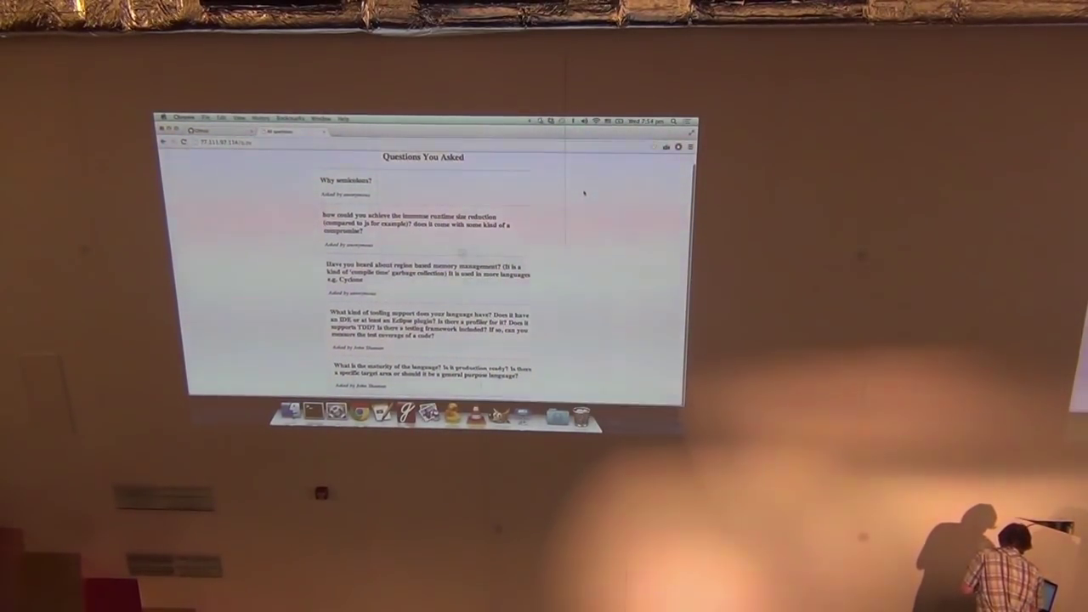
scroll(584, 193, "down", 1)
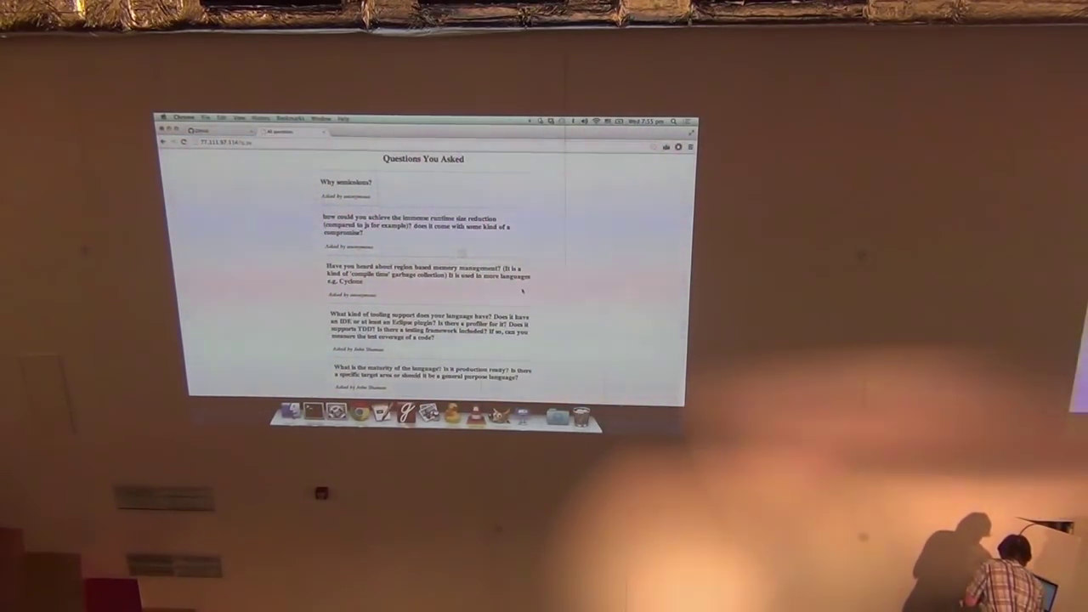
Step: Switch from Chrome to gedit showing the Sparkling makeTree code
left_click(405, 410)
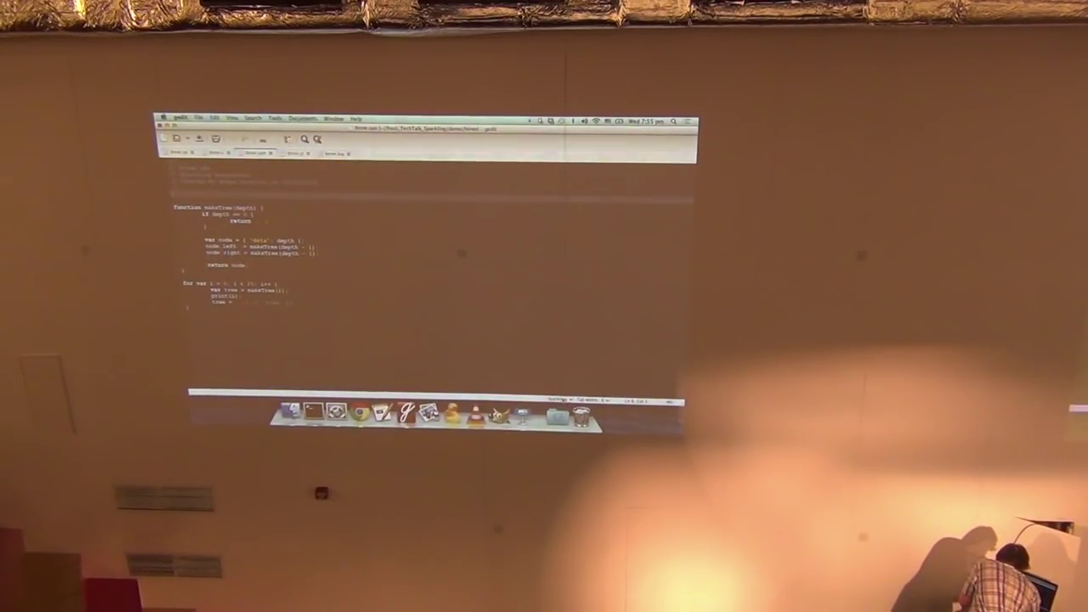
Step: Browse gedit's highlighting-mode list, then return to the Questions You Asked page in Chrome
left_click(565, 399)
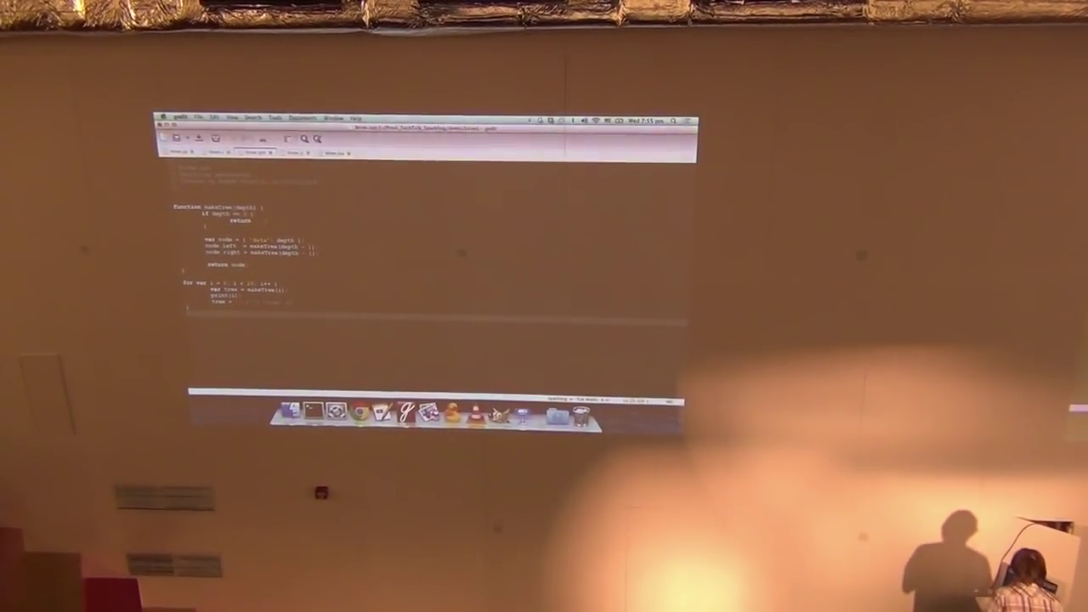
key("super+Tab")
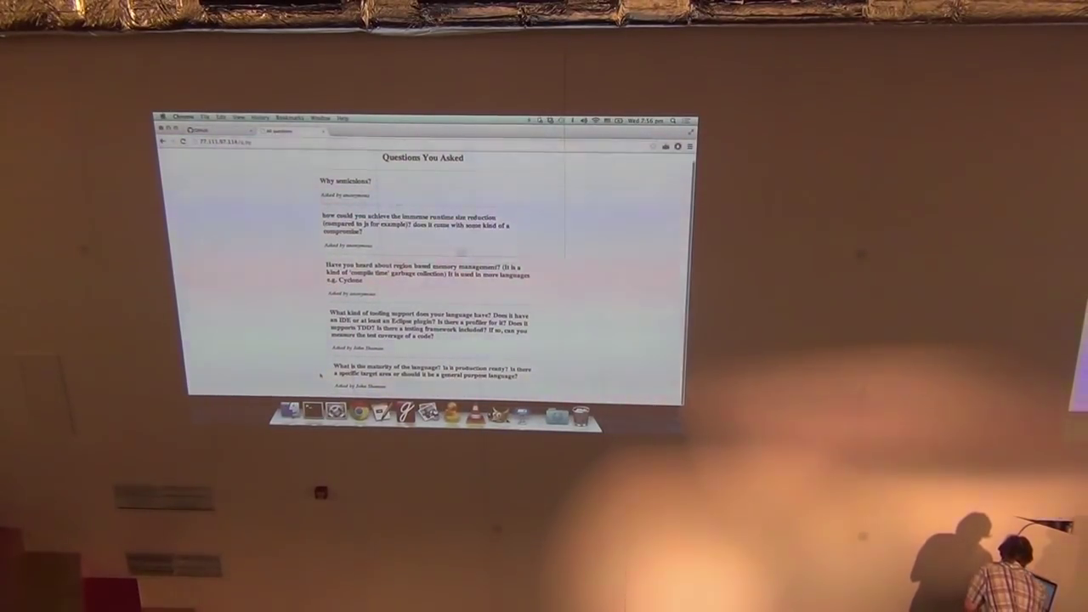
scroll(284, 312, "up", 1)
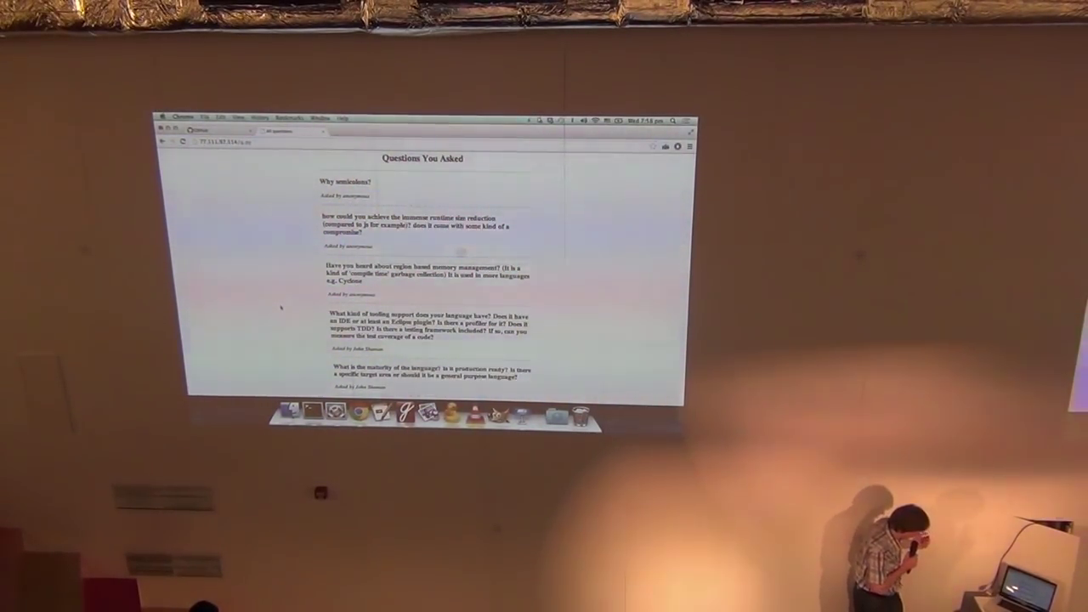
scroll(281, 308, "up", 2)
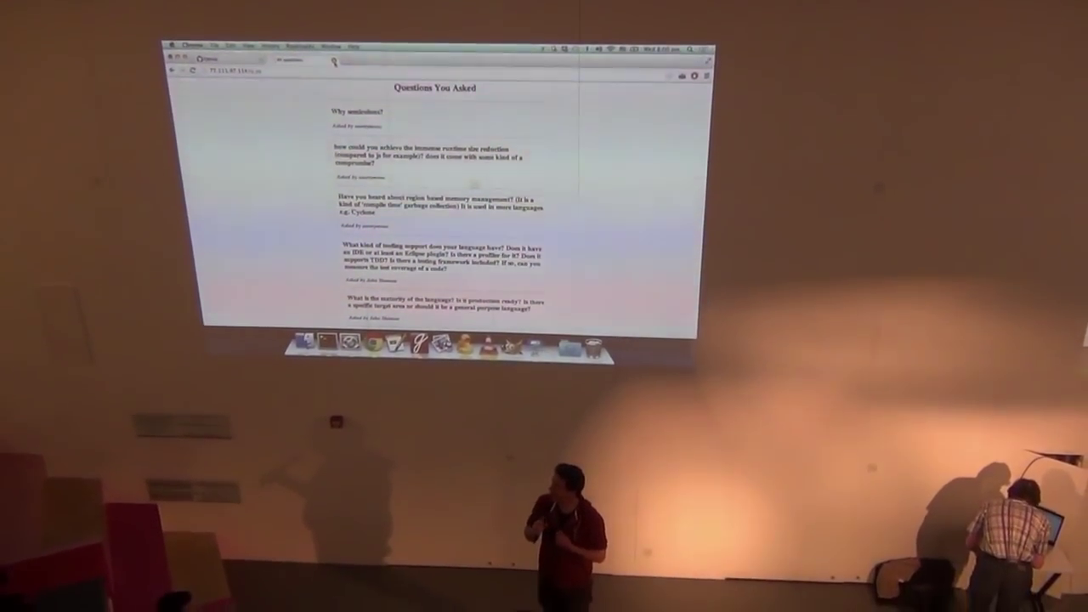
Step: Switch to the GitHub tab to bring up the dashboard with its news feed and repositories
left_click(334, 44)
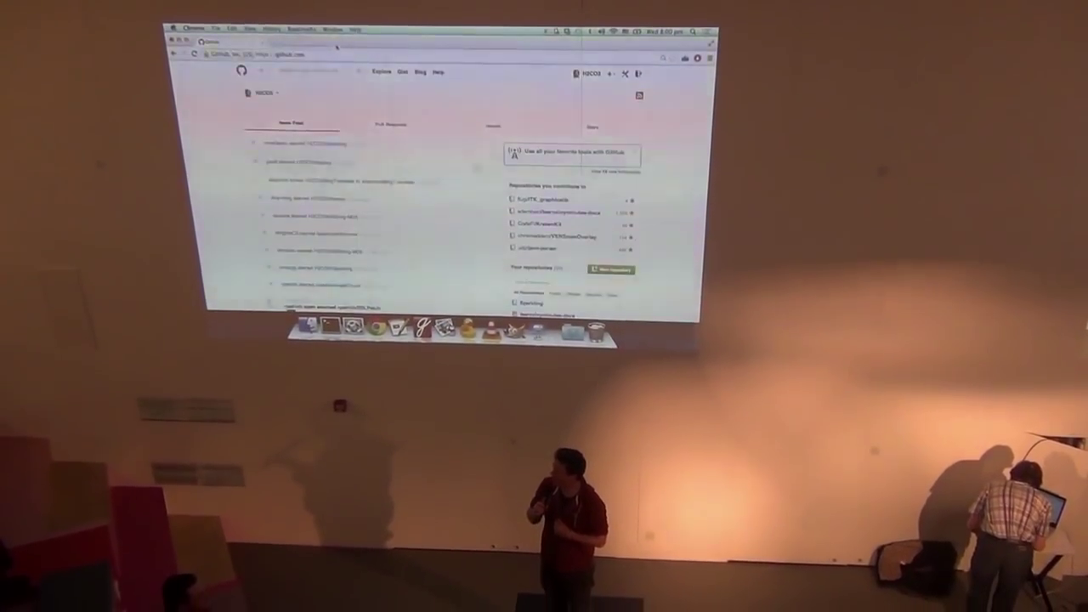